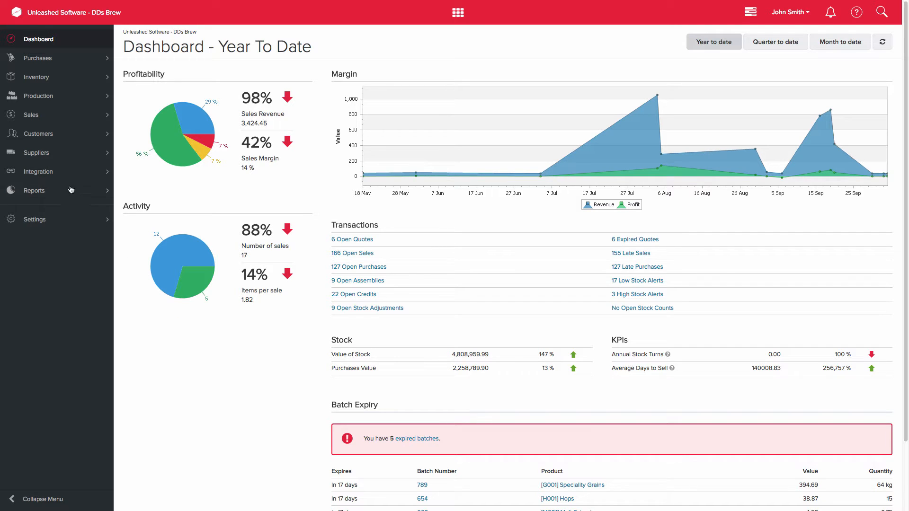
- Open the Xero card from Integration > Integration Store and scroll through its overview page
click(52, 174)
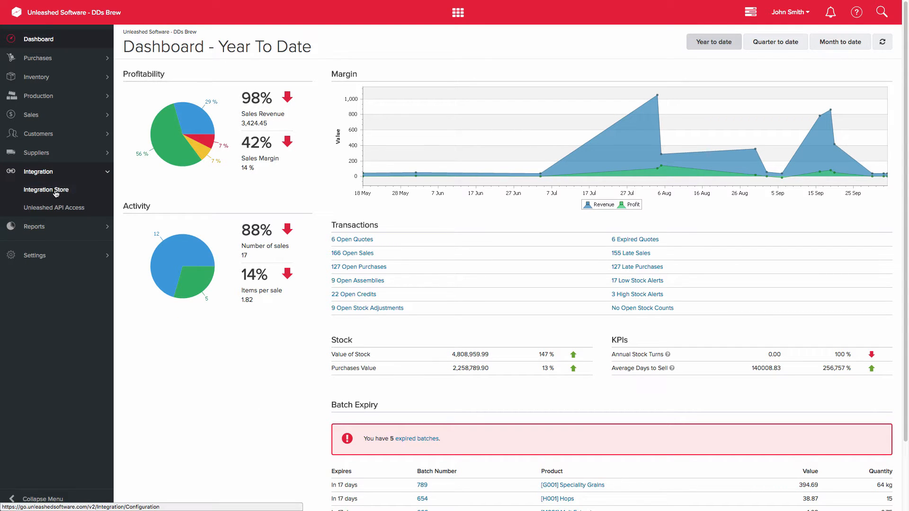
click(55, 193)
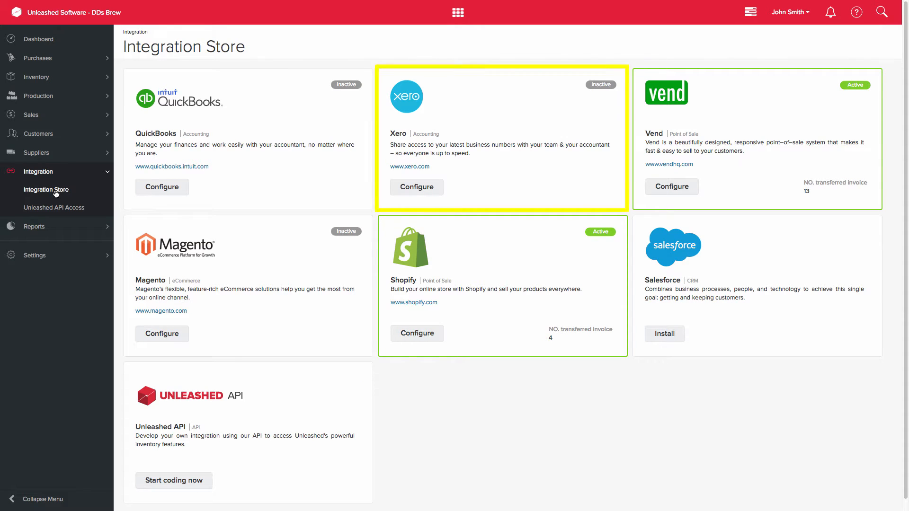
click(420, 193)
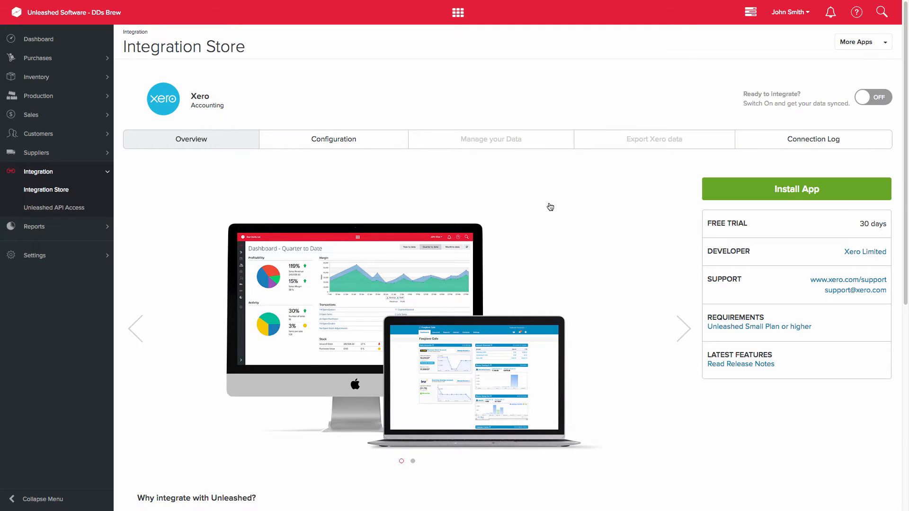
scroll(550, 206, down, 7)
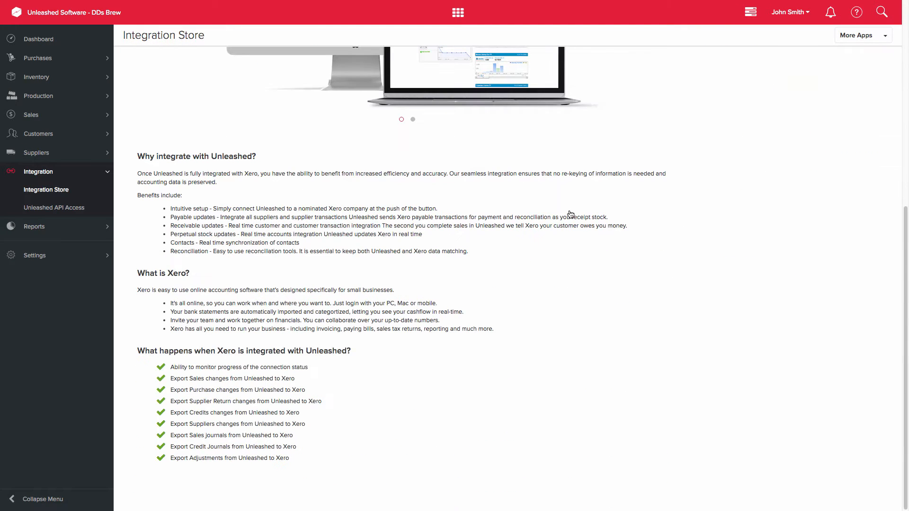
scroll(571, 214, up, 7)
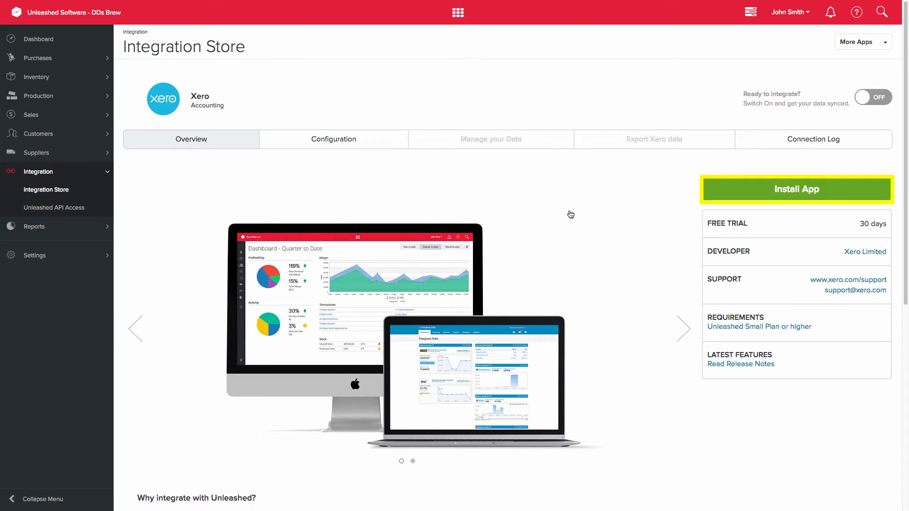
- Install the Xero app, log in with the account email and password, and authorise Demo Company (NZ)
click(771, 190)
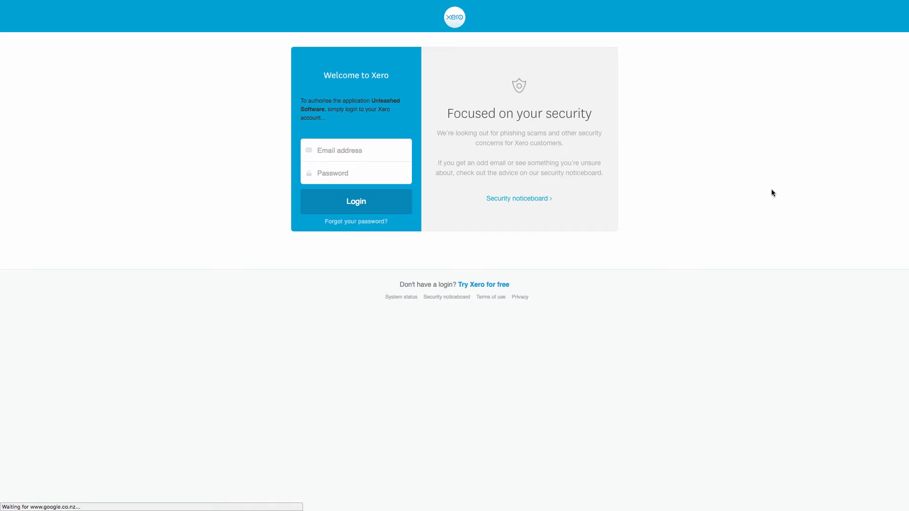
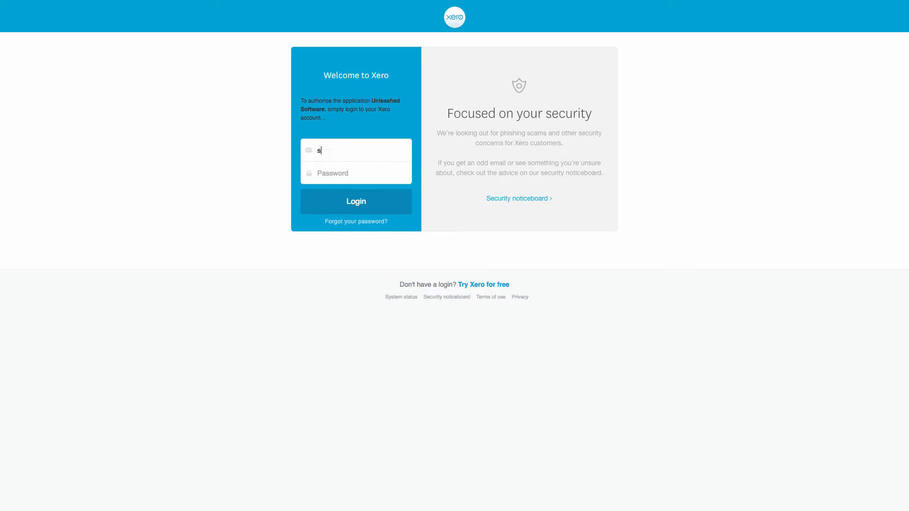
key(Tab)
text(•••••••••)
click(388, 208)
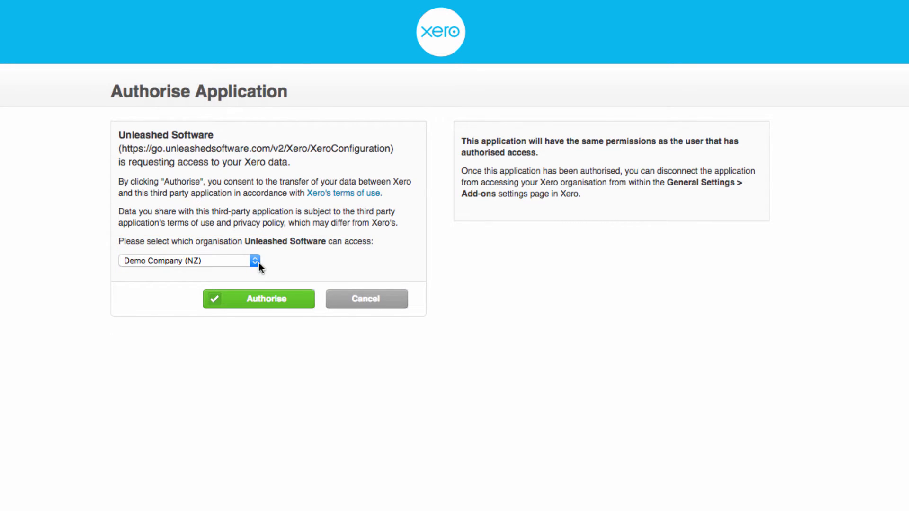
click(264, 303)
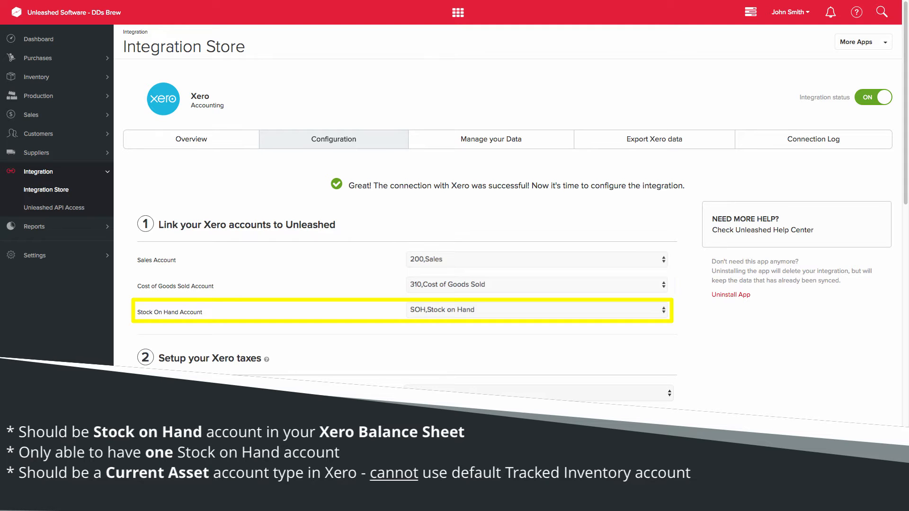
- Map both no-tax rows to No GST, 15po to 15% GST on Expenses, 15 to 15% GST on Income, then auto-sync tax codes
click(671, 237)
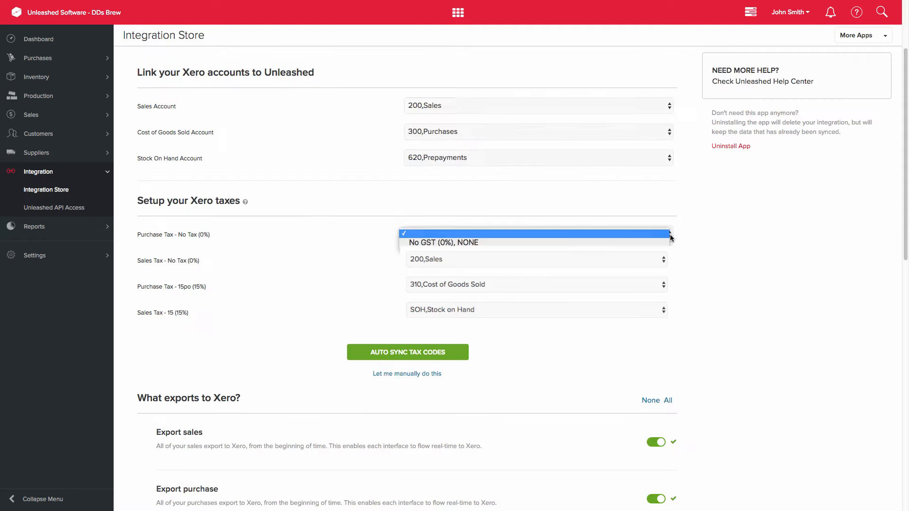
click(666, 243)
click(665, 259)
click(663, 268)
click(670, 286)
click(668, 295)
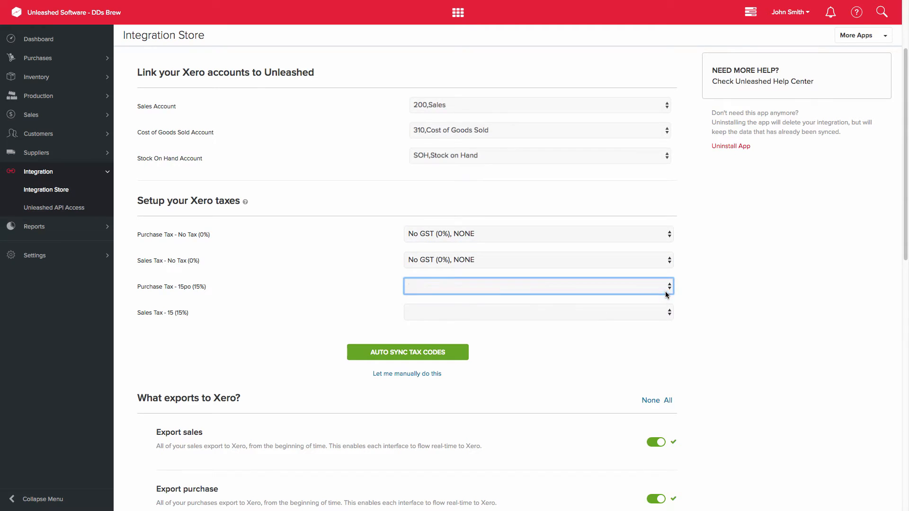
click(669, 313)
click(660, 324)
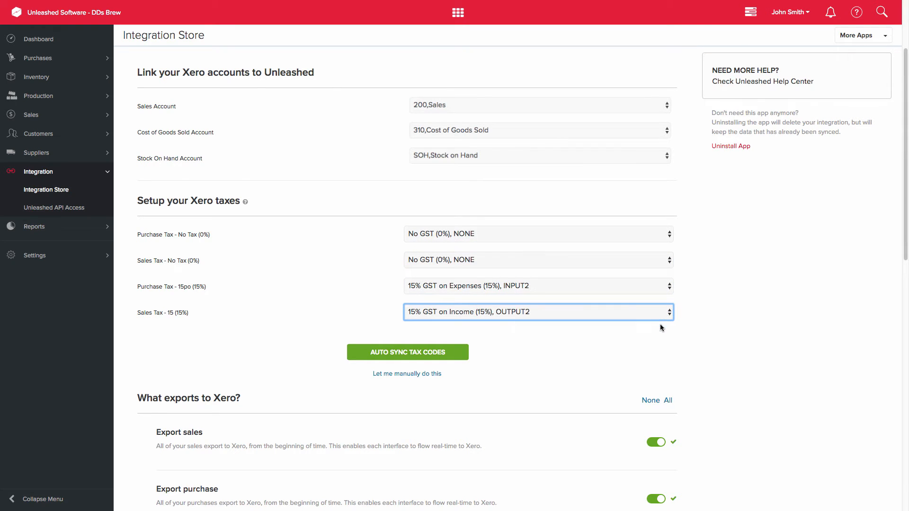
click(456, 358)
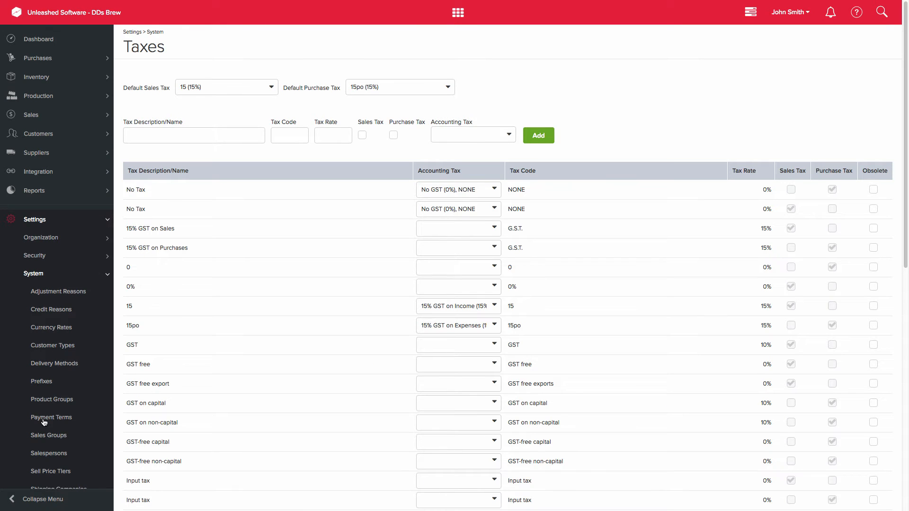
- Set Accounting Tax to 15% GST on Income for Sales, 15% GST on Expenses for Purchases, No GST for 0 and 0%
click(494, 228)
click(494, 238)
click(494, 247)
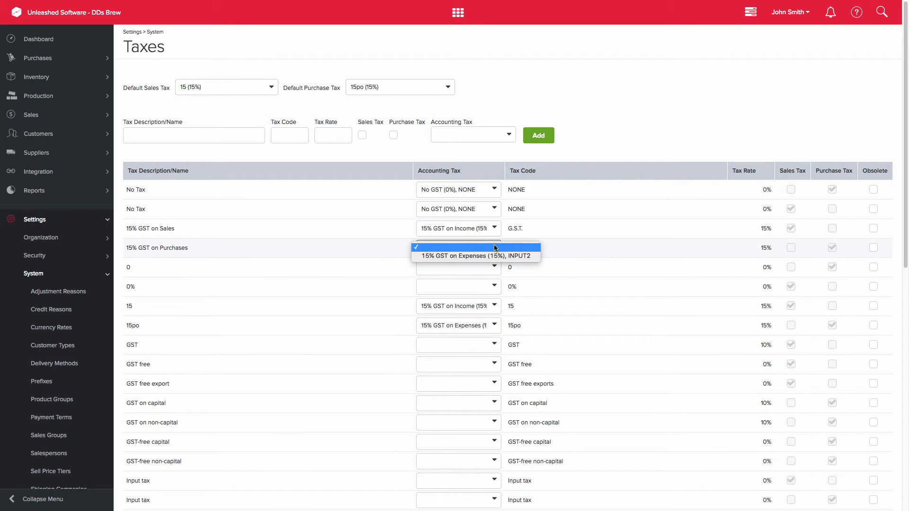
click(495, 259)
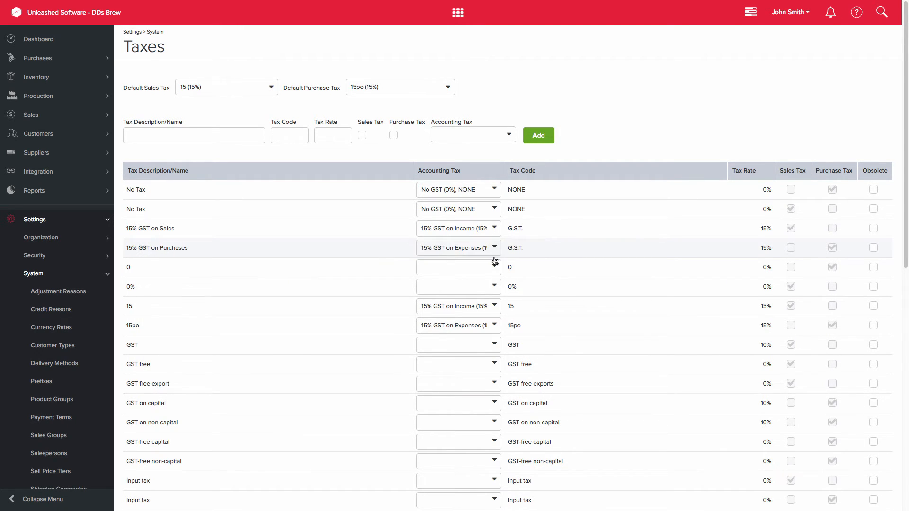
click(498, 271)
click(496, 275)
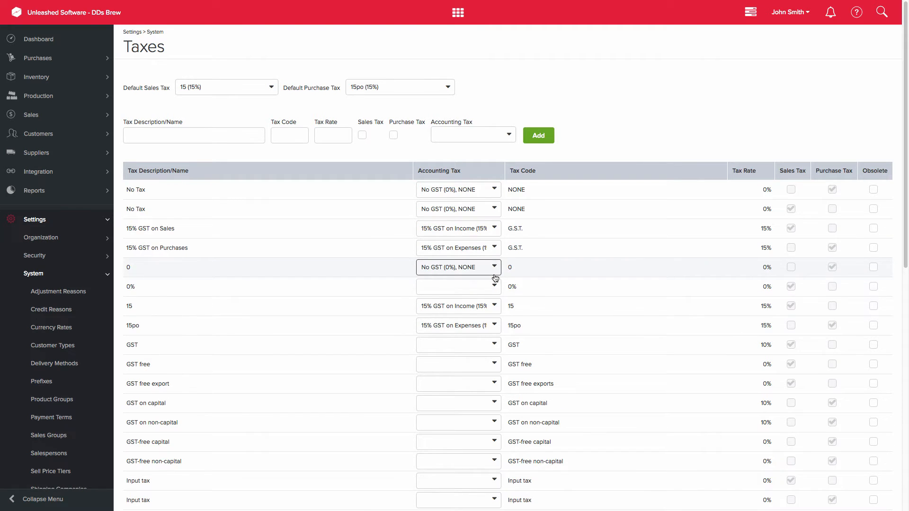
click(495, 287)
click(495, 294)
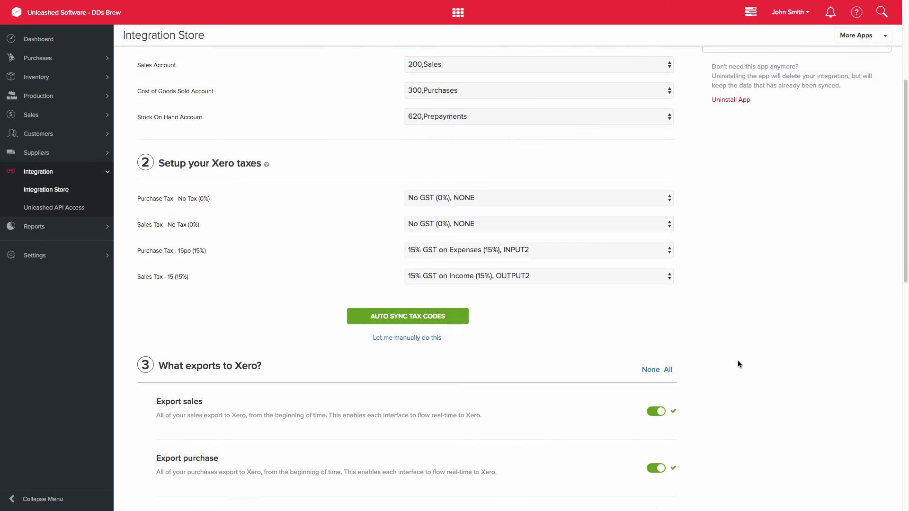
scroll(738, 361, down, 6)
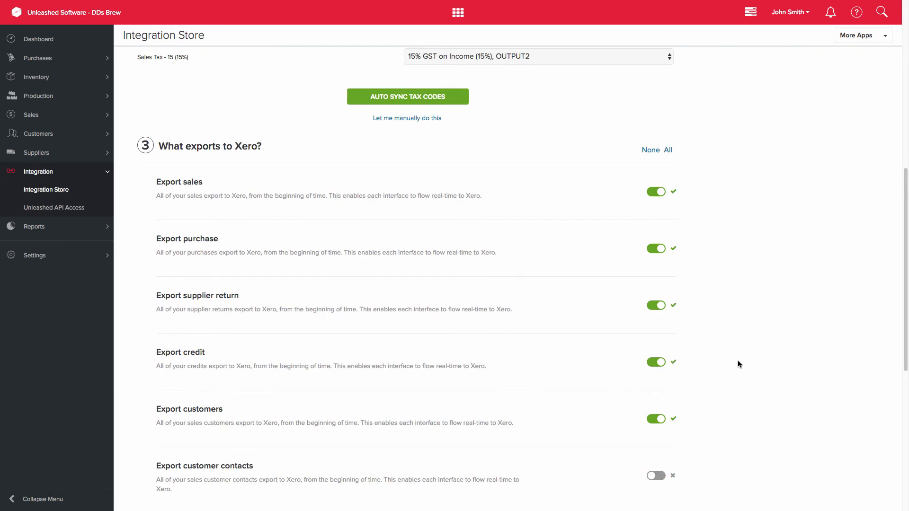
scroll(737, 360, down, 1)
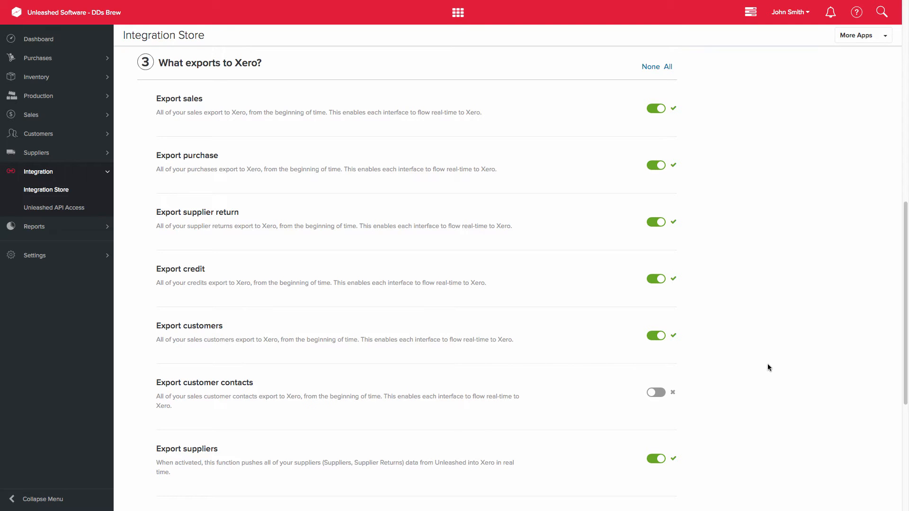
scroll(768, 364, down, 1)
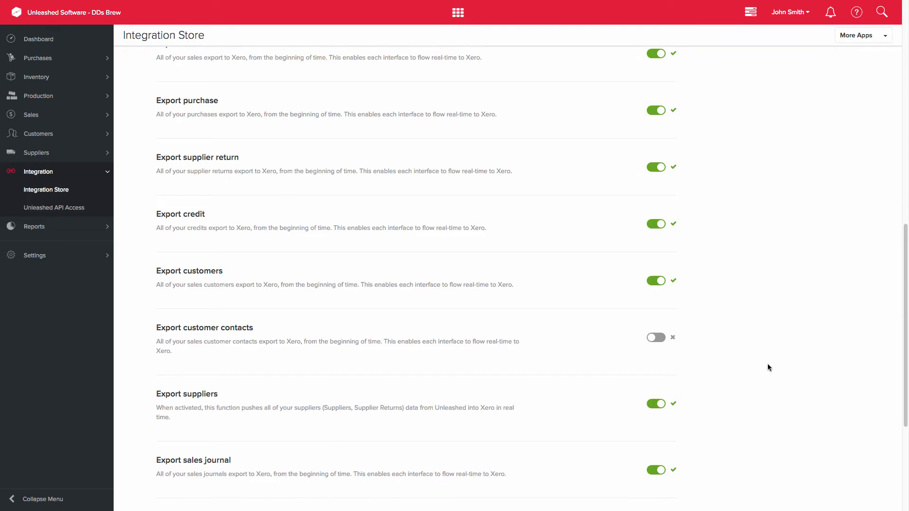
scroll(768, 368, down, 3)
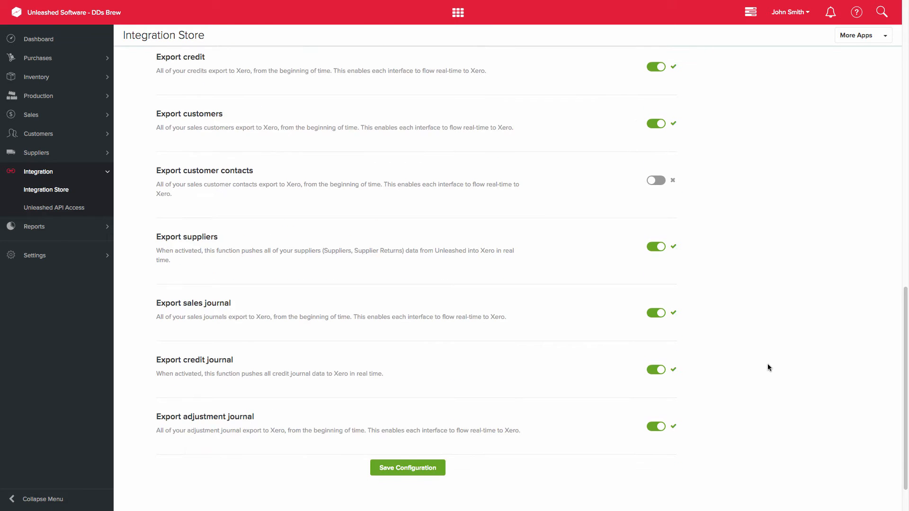
scroll(767, 368, down, 1)
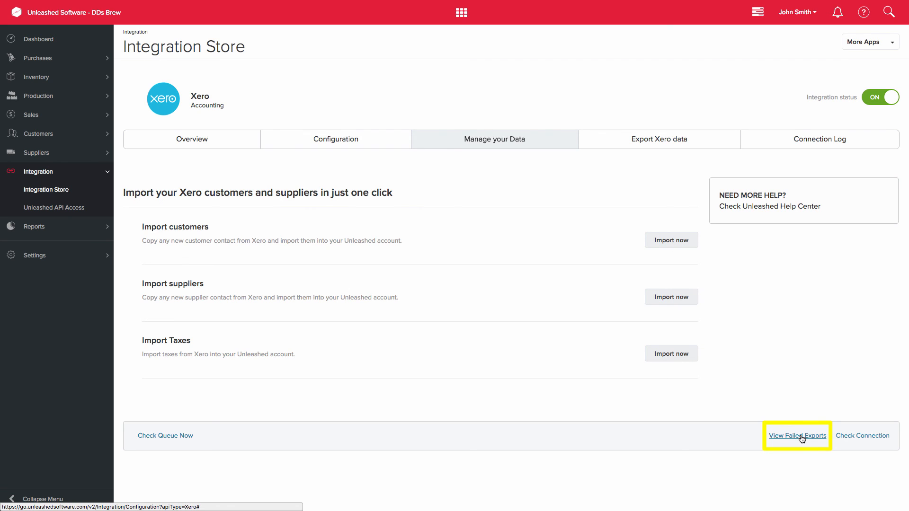
- Open the list of exports that failed to reach Xero
click(801, 437)
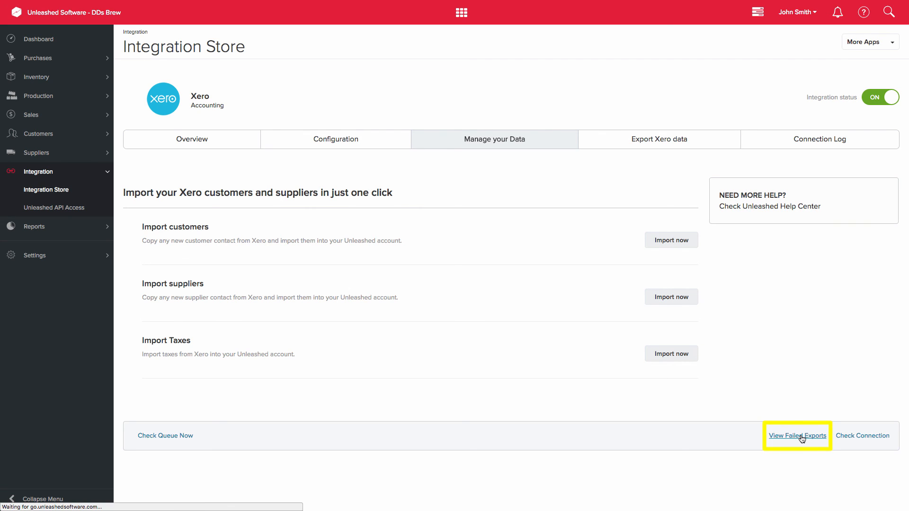